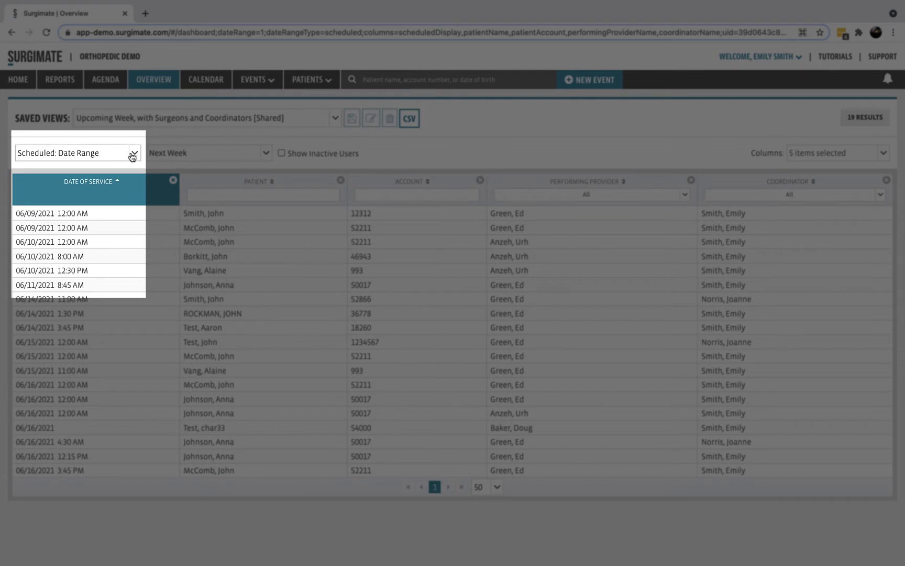
Preview the events under the Status: Unscheduled and Draft: All dates filters, and return the filter to Scheduled: Date Range
click(135, 154)
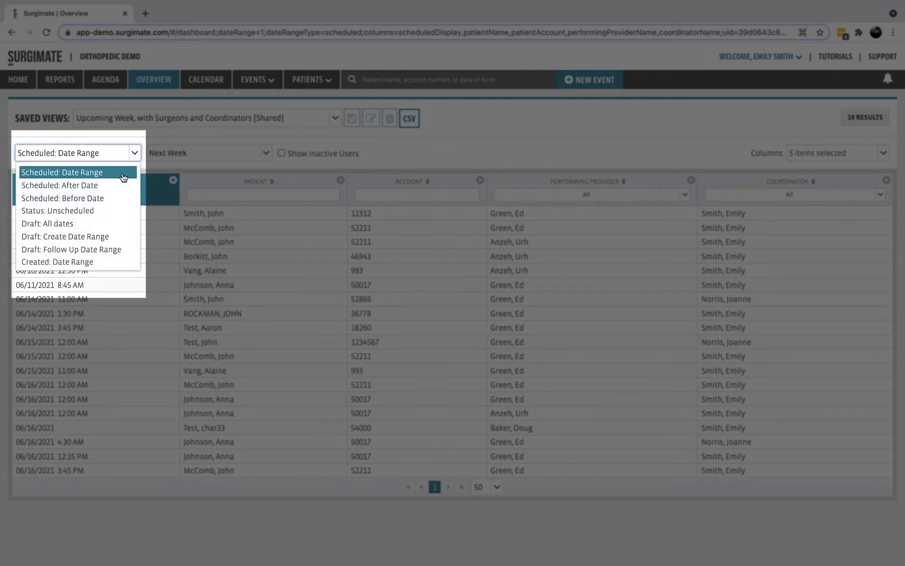
click(114, 209)
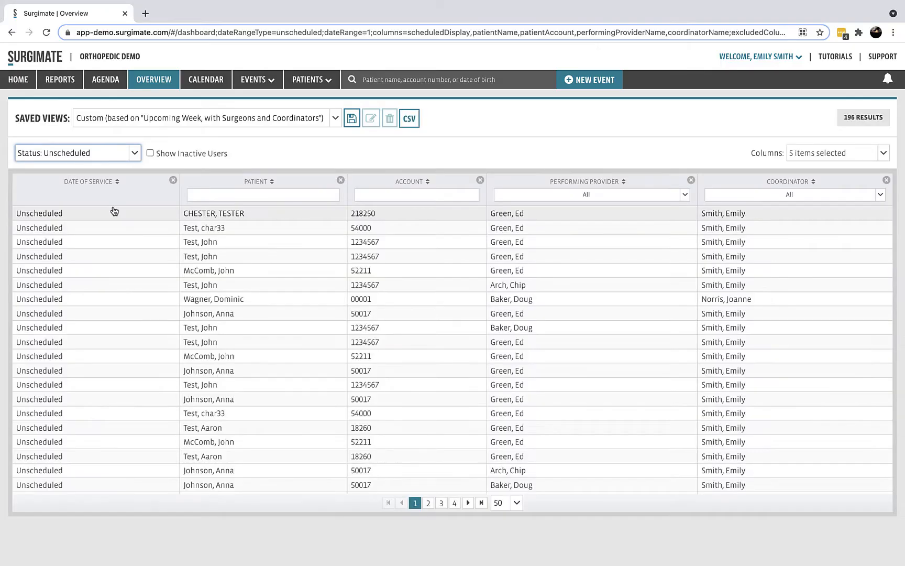
click(133, 159)
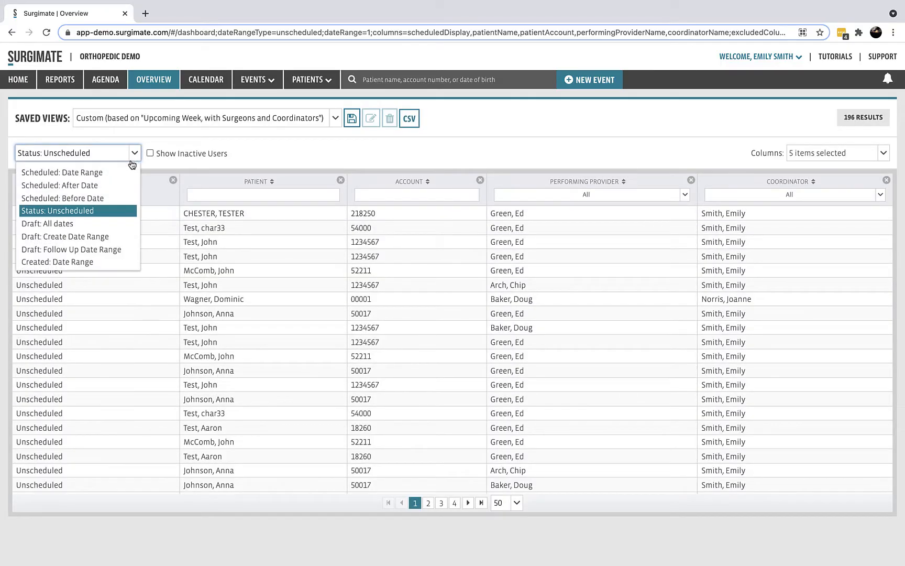
click(109, 224)
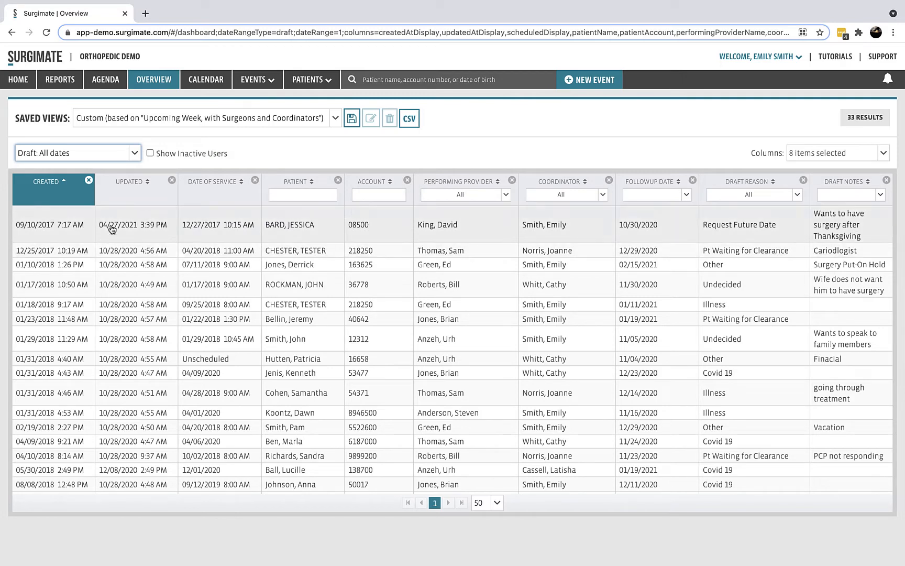
click(133, 159)
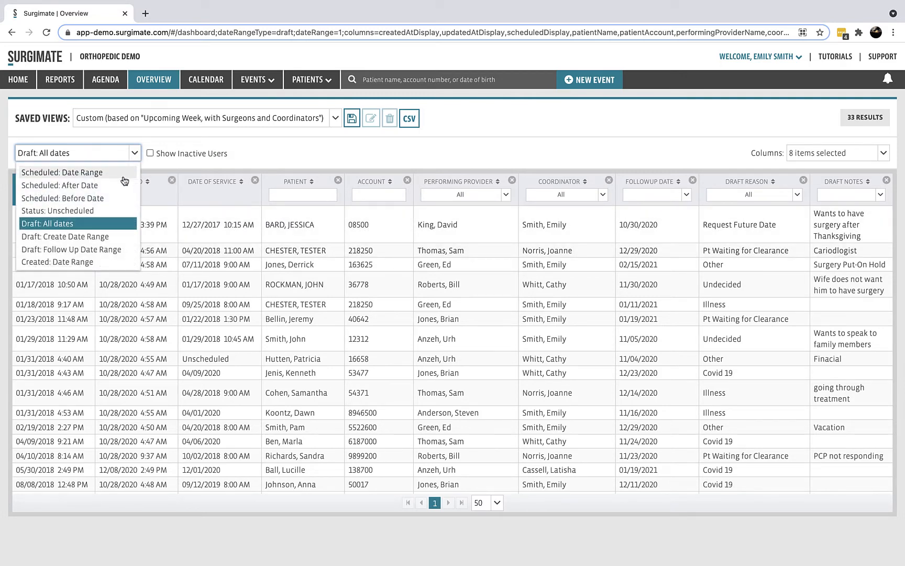
click(125, 180)
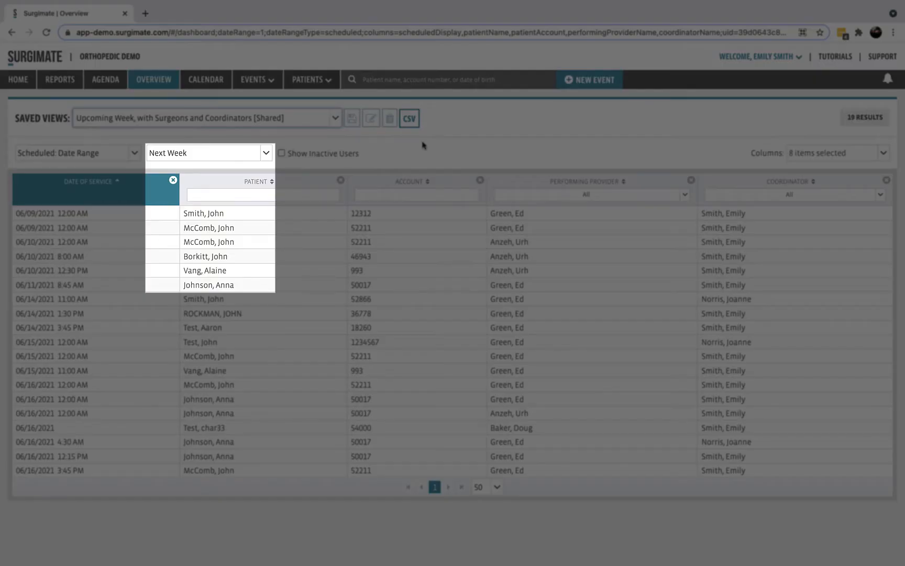
Set the scheduled date filter to a custom range from 06/01/2021 to 06/30/2021
click(267, 155)
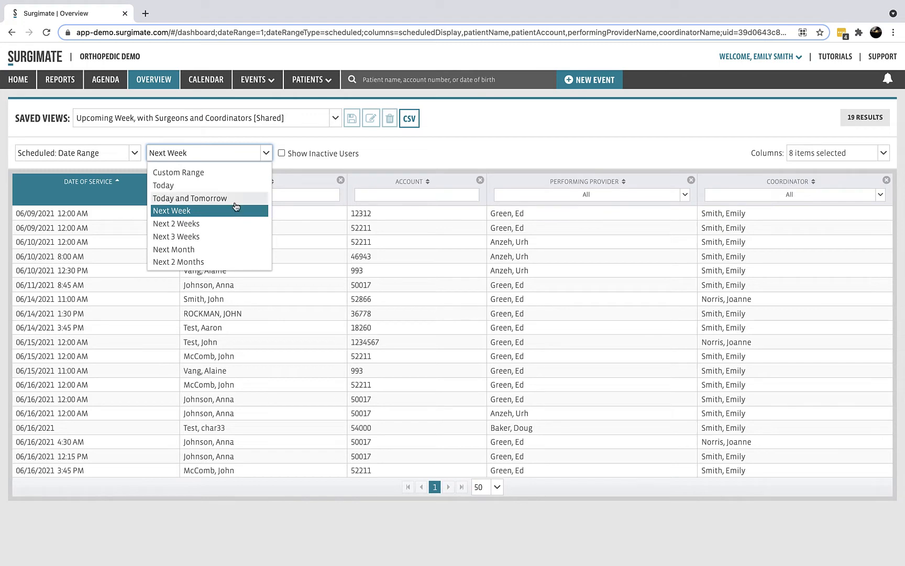
click(235, 173)
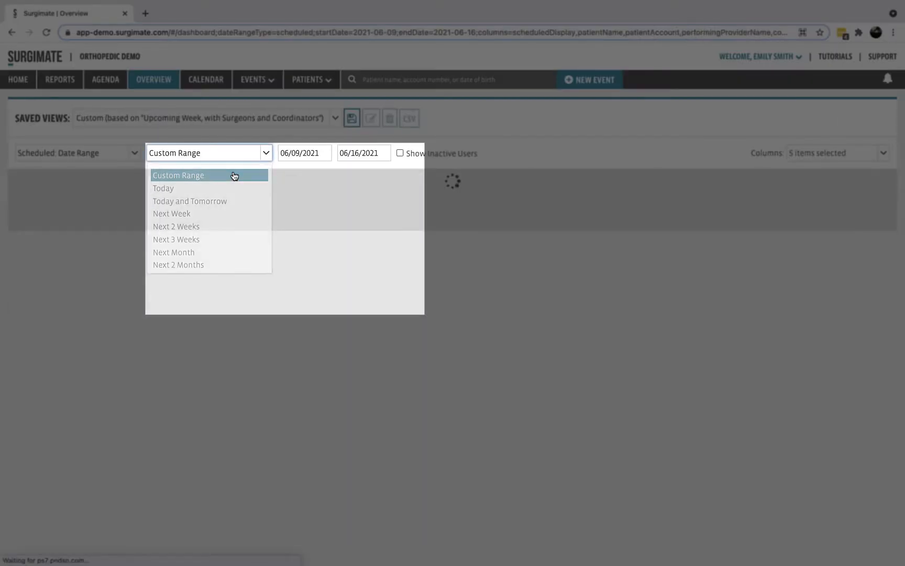
click(295, 155)
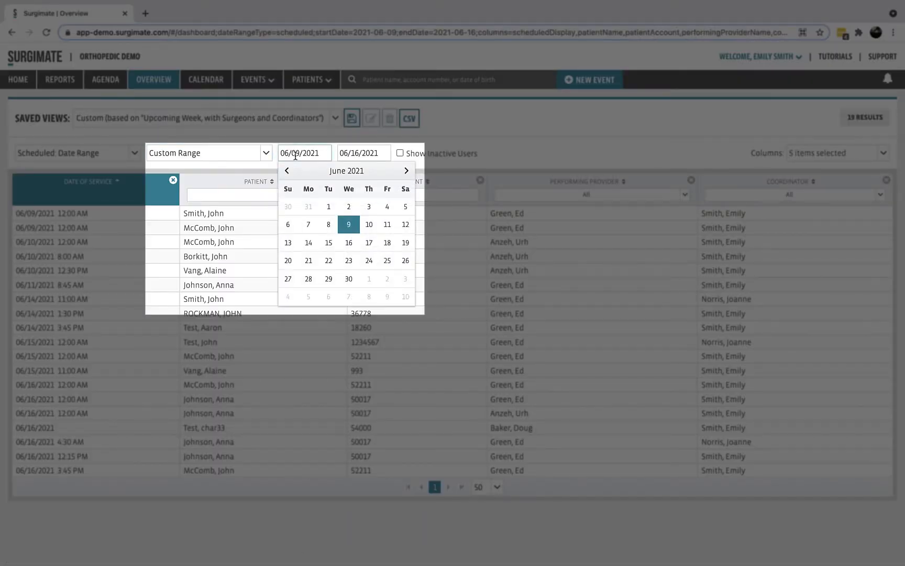
click(325, 206)
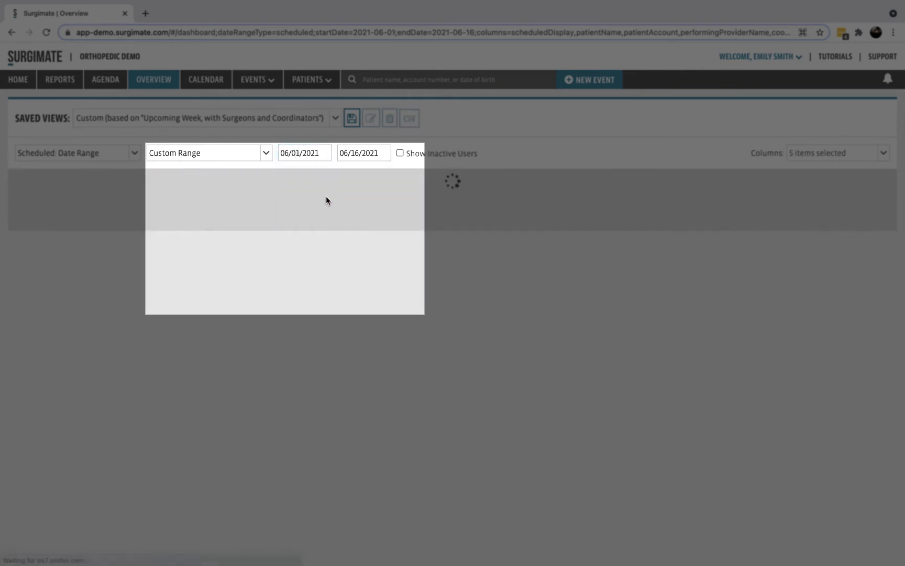
click(350, 157)
click(408, 279)
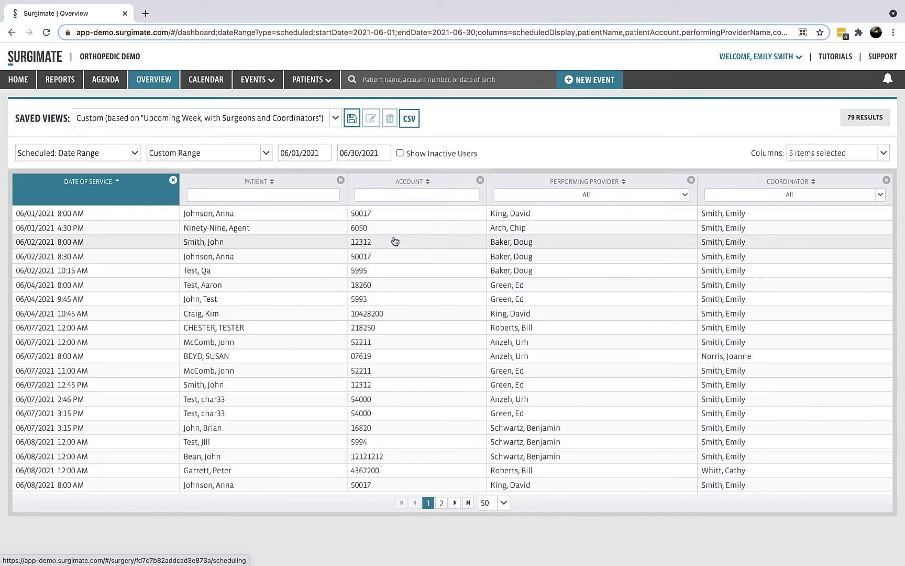
Add the Checklist (+) column group to the overview table for a preview, and remove it again
click(883, 153)
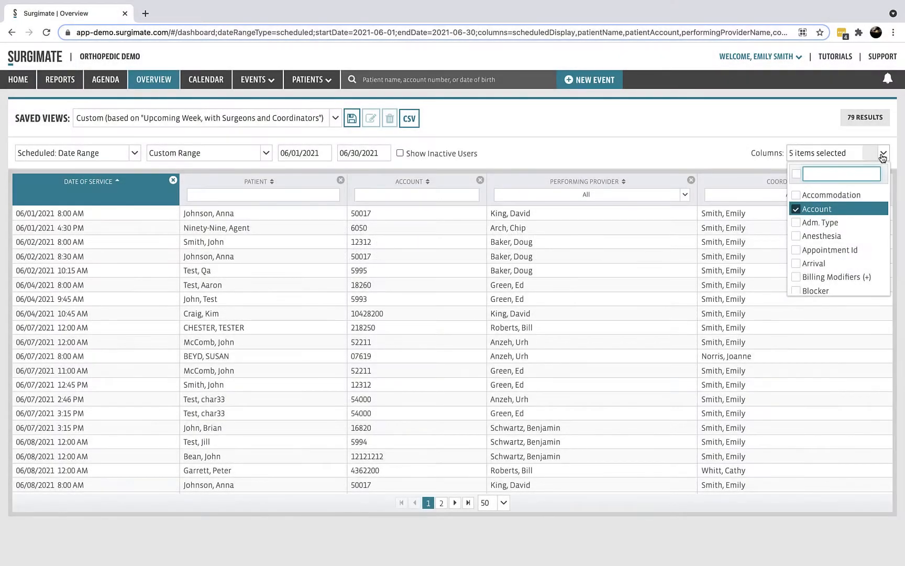
text(chec)
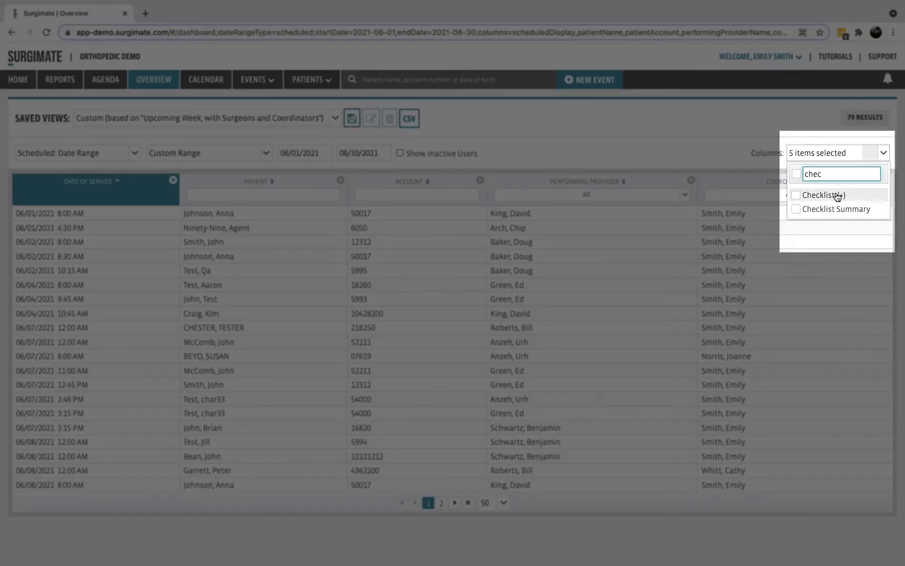
click(838, 197)
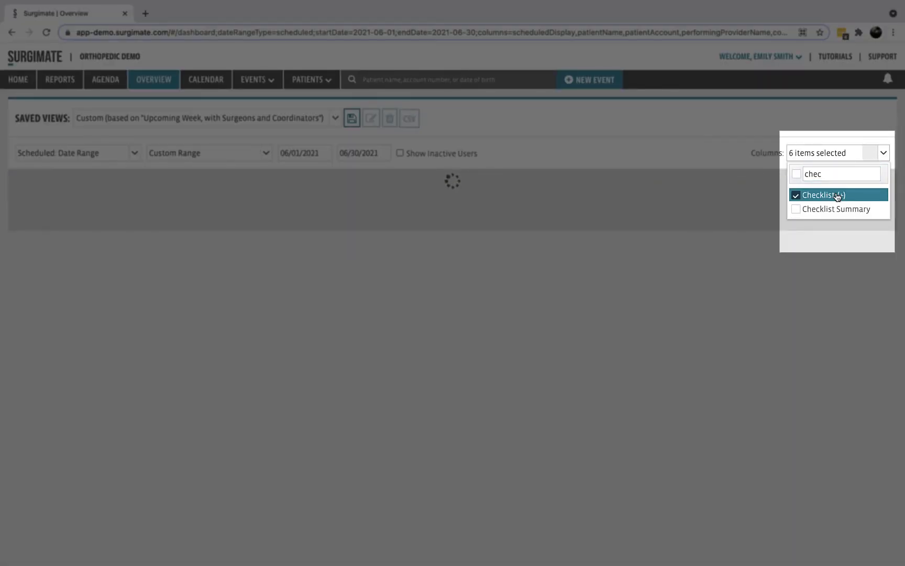
click(774, 126)
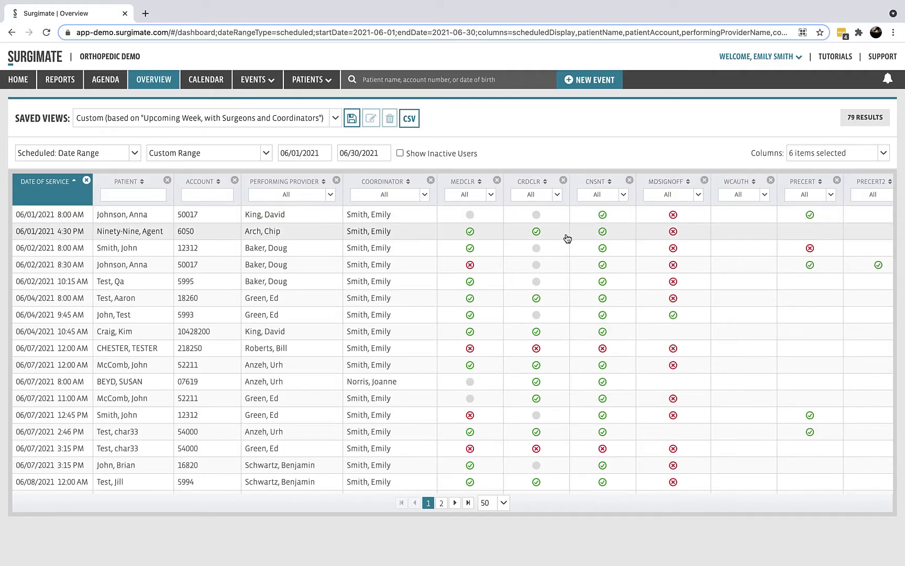
click(558, 197)
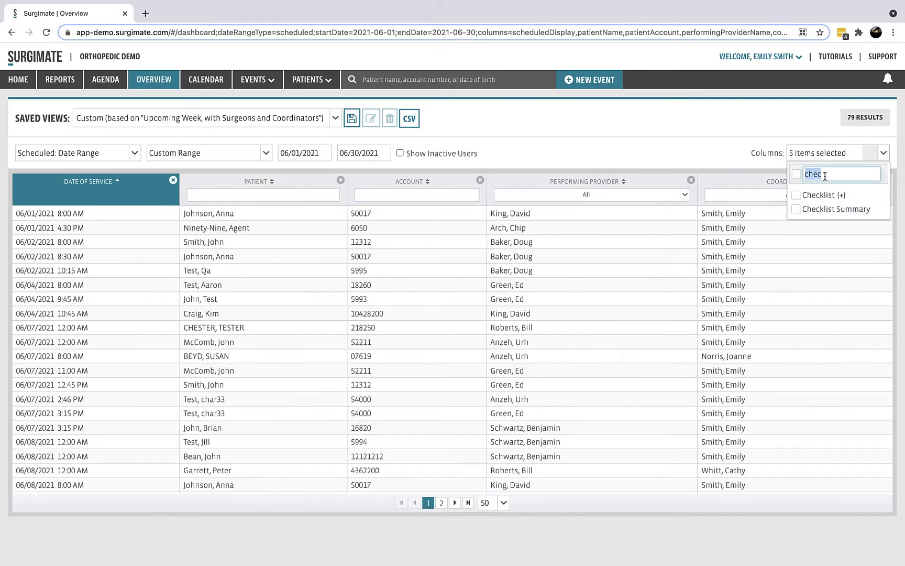
Find the Facility column among the available columns and add it to the overview table
key(BackSpace)
key(BackSpace)
key(BackSpace)
text(faci)
click(813, 194)
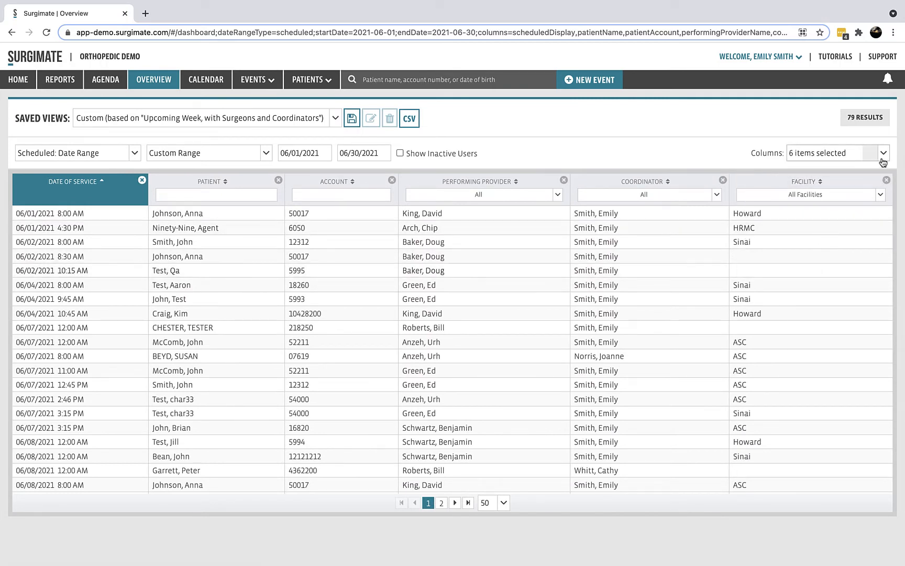
Add the procedure columns with Procedure Note, Procedure Name, CPT and Body Parts to the overview table
click(838, 152)
key(BackSpace)
key(BackSpace)
key(BackSpace)
key(BackSpace)
scroll(833, 262, down, 10)
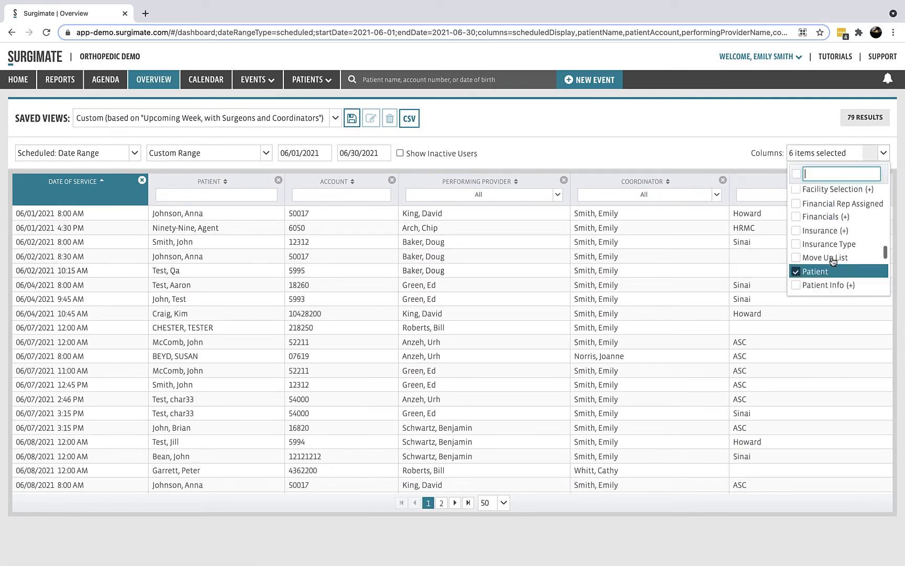
click(832, 274)
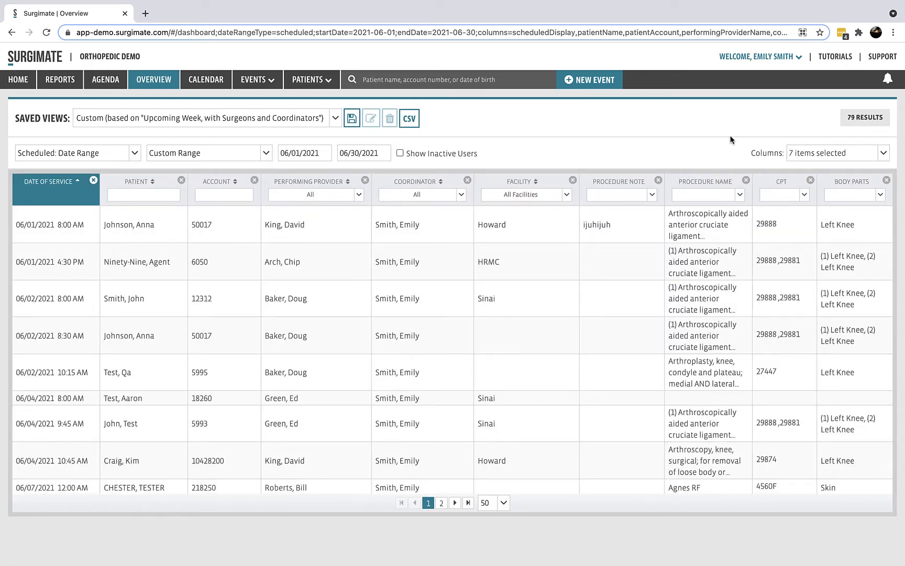
Try the Billing Modifiers and Checklist Summary columns in place of the procedure columns, and remove both
click(839, 153)
text(ch)
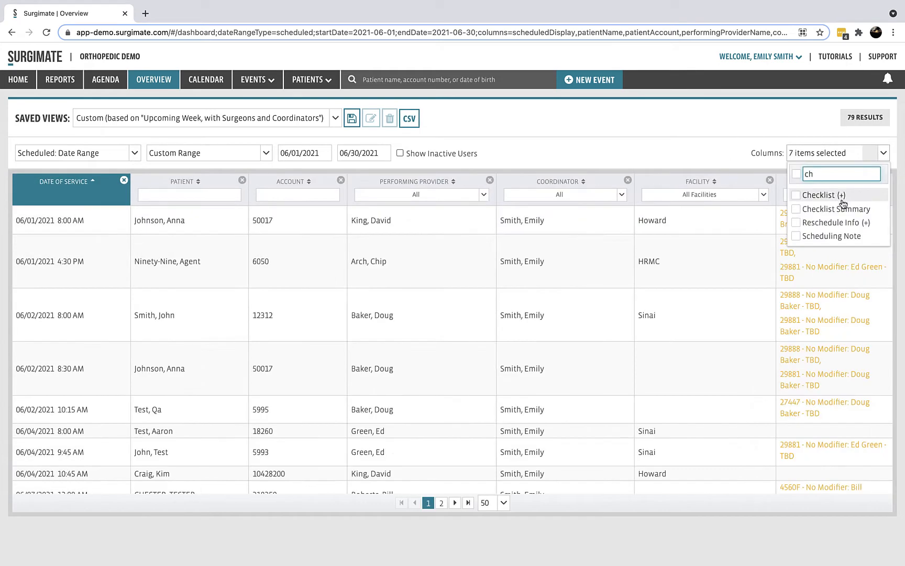
click(841, 207)
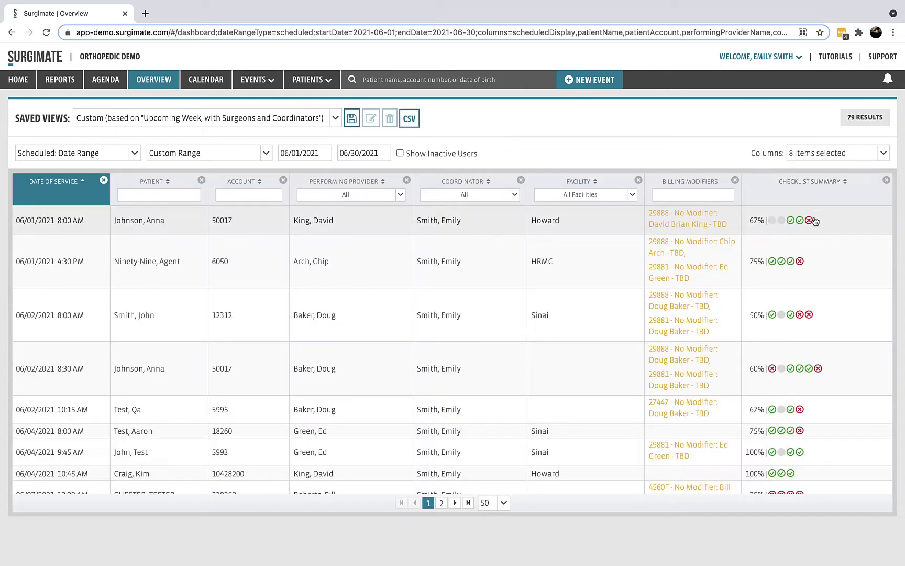
click(884, 155)
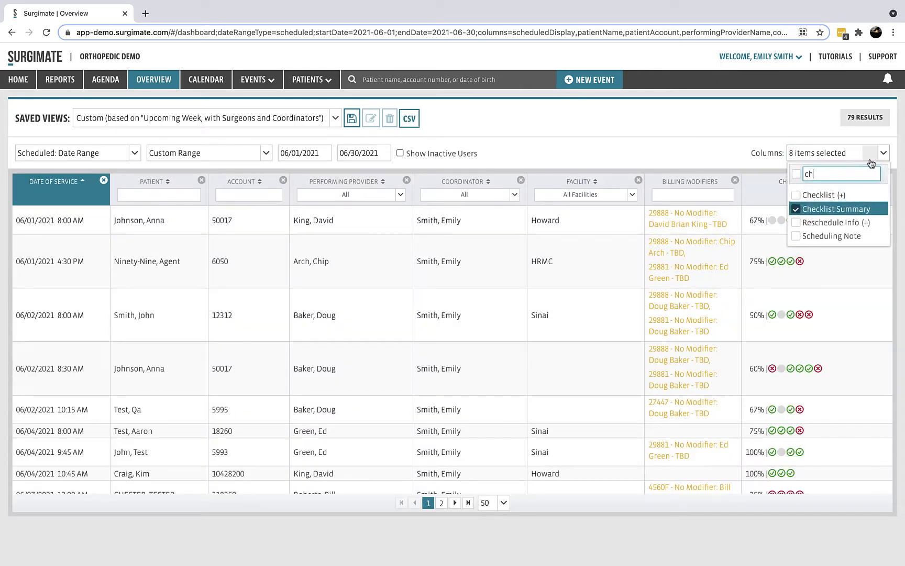
click(837, 209)
click(807, 195)
Add the Insurance (+) and Insurance Type columns to the overview table and review the insurance details
key(BackSpace)
key(BackSpace)
text(ins)
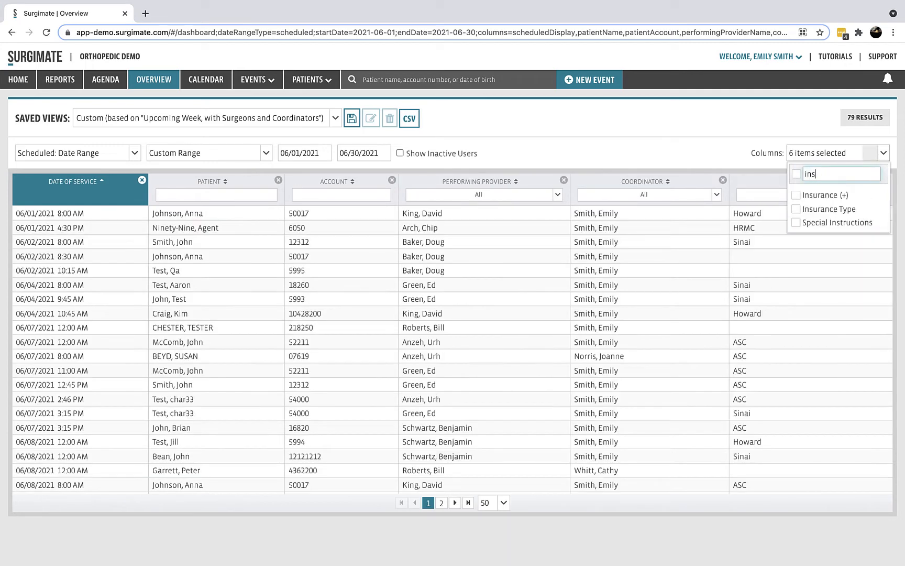
click(808, 195)
scroll(722, 345, right, 10)
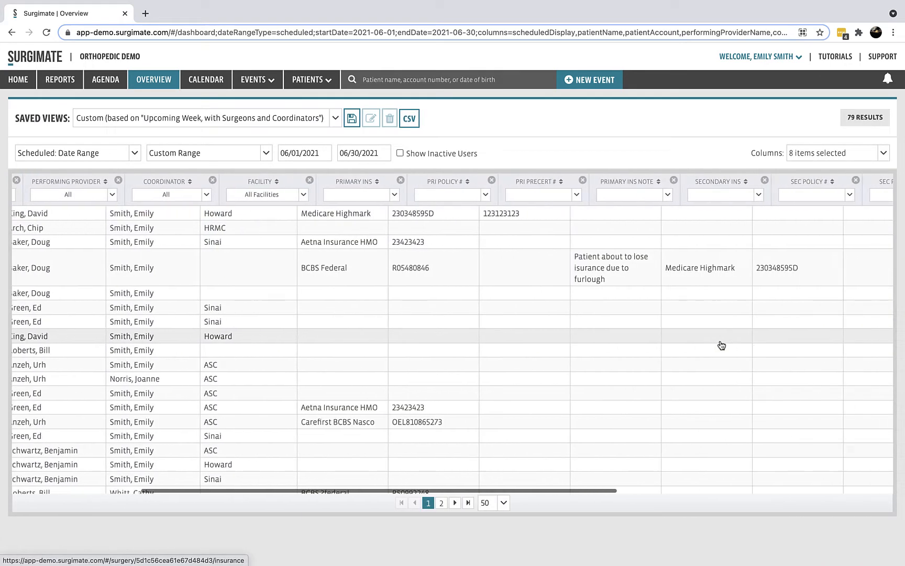
scroll(721, 345, right, 5)
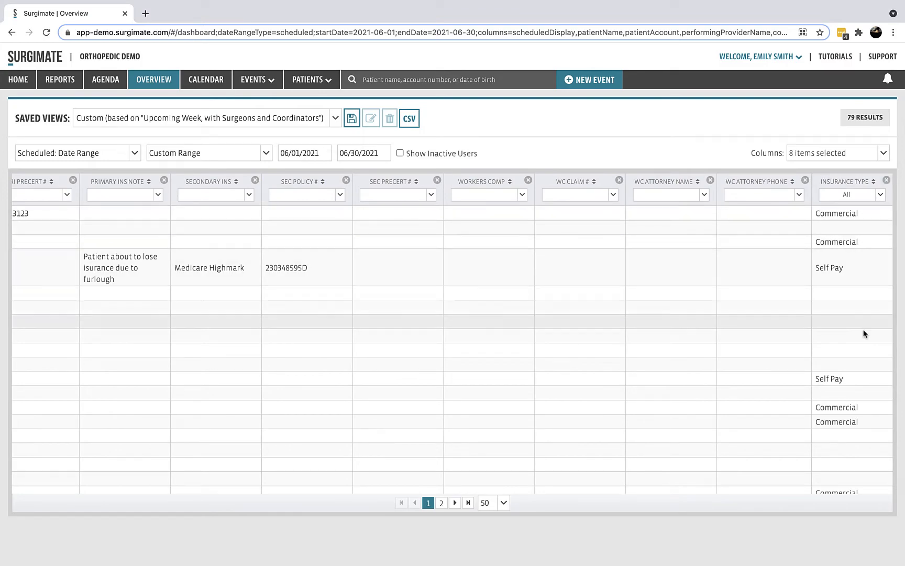
scroll(839, 339, left, 15)
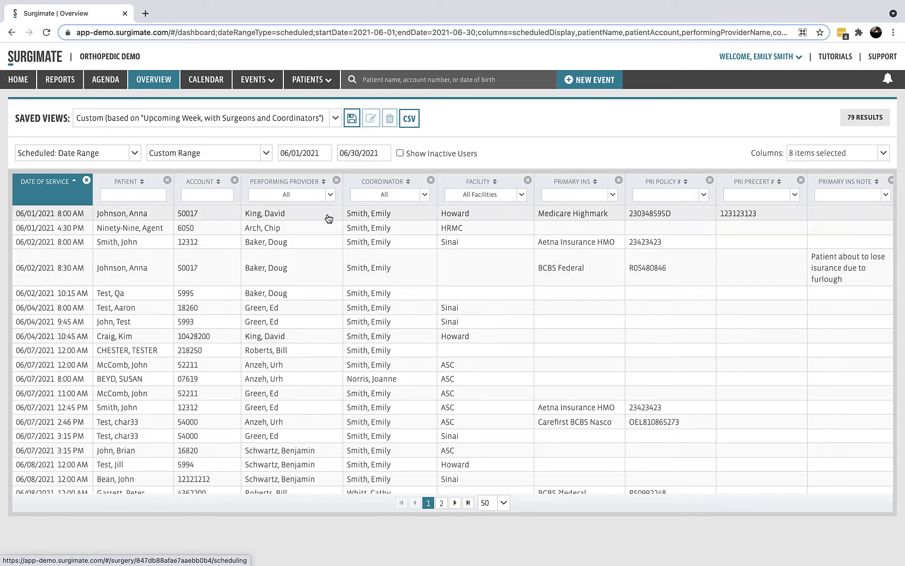
Filter the table to the fourth named performing provider and to primary insurances matching "aetn"
click(330, 195)
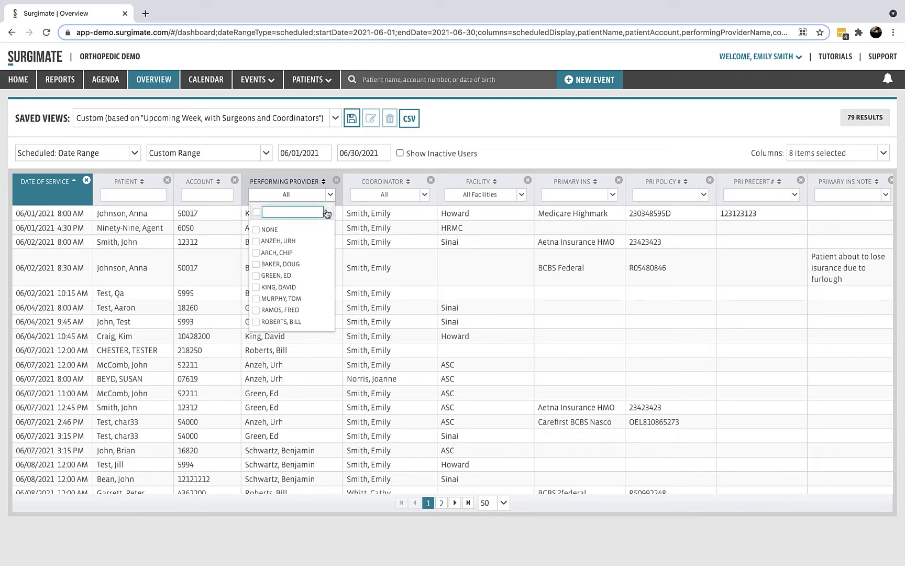
click(309, 278)
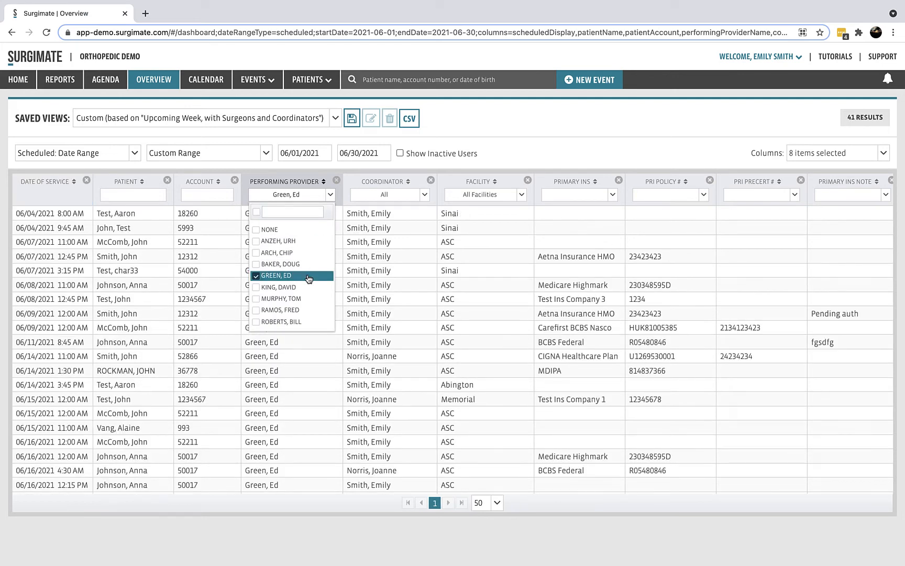
click(491, 135)
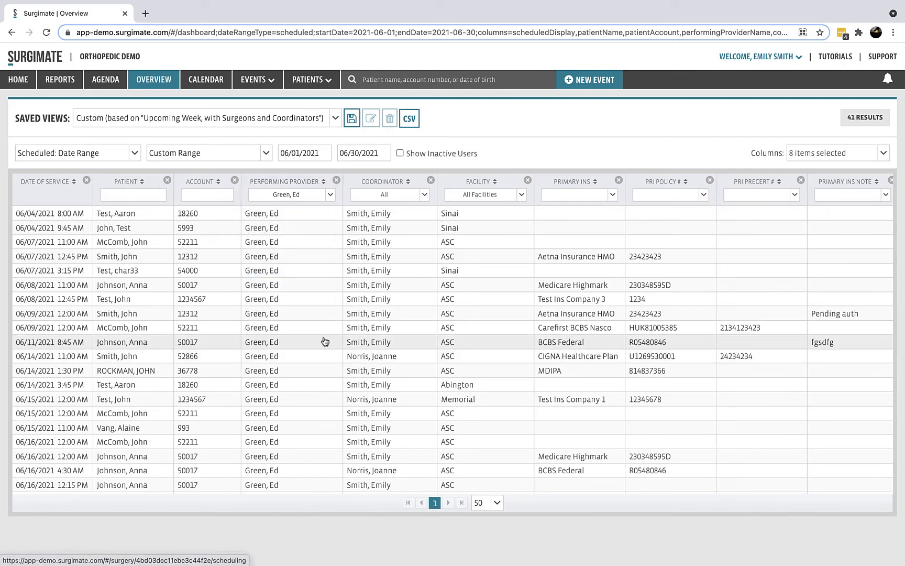
click(559, 195)
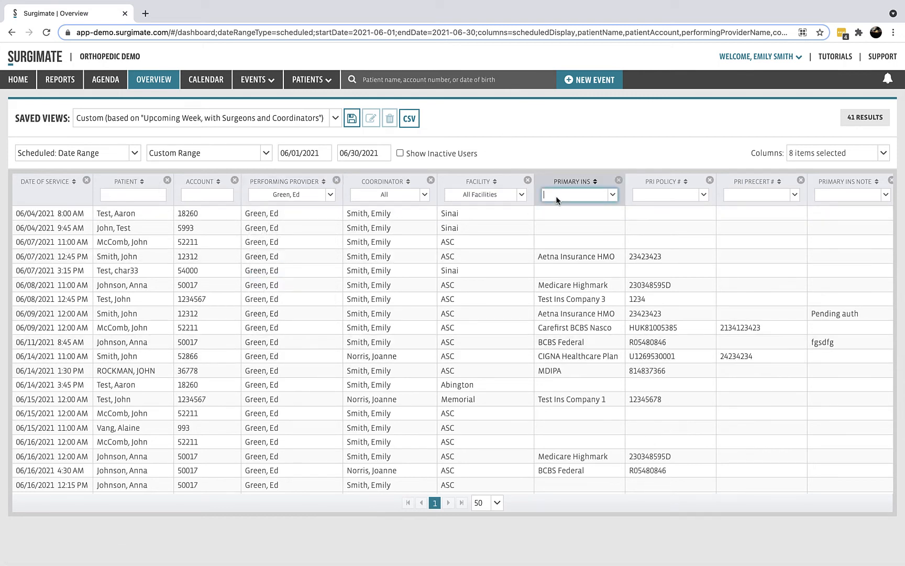
text(aetn)
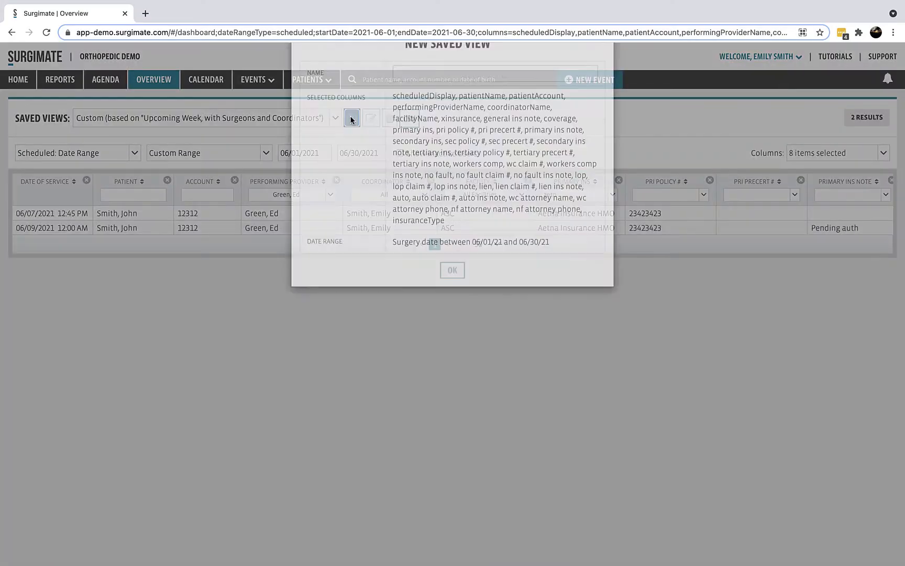
Save the current columns and filters as a new view named "Overview Tutorial"
click(459, 112)
text(Overview )
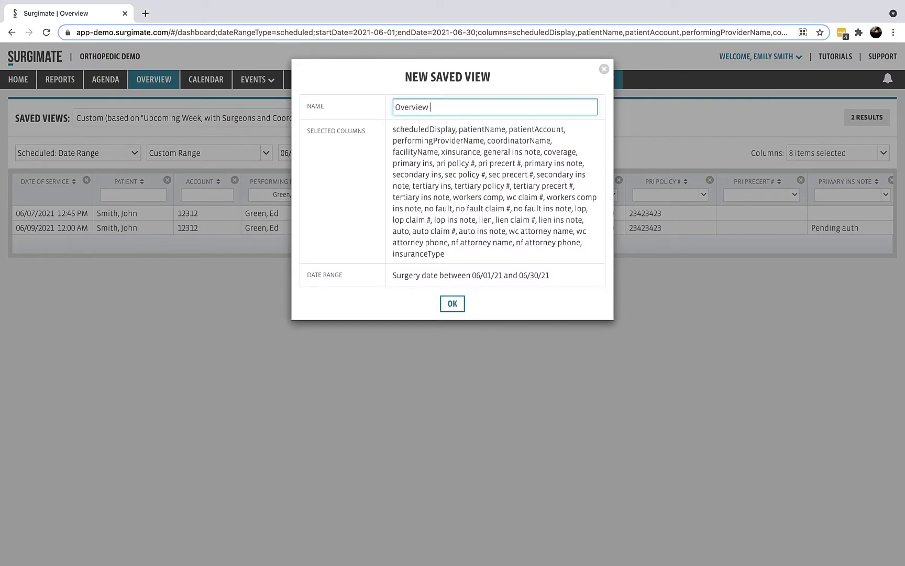
text(Tutorial)
click(453, 304)
Change the saved view's date range to Next Week and clear the Primary Ins filter
click(265, 158)
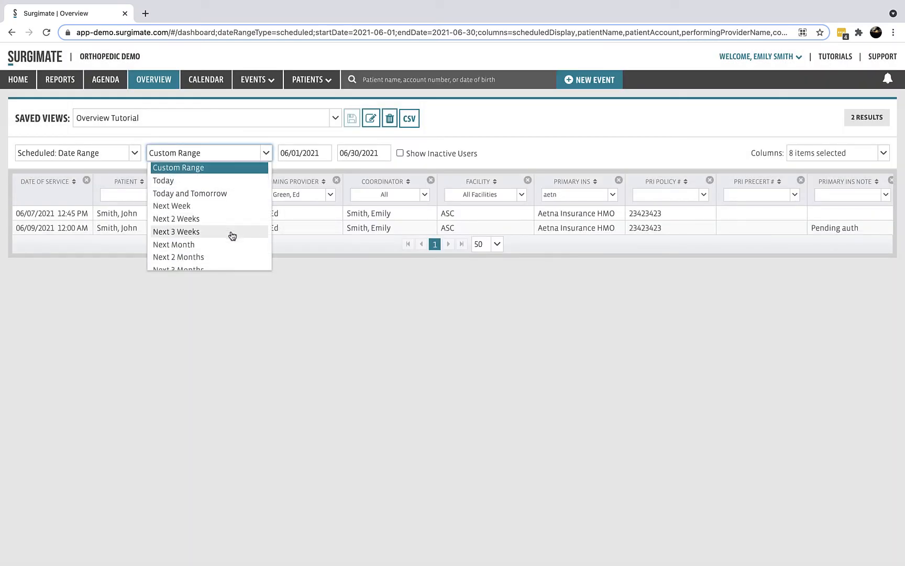
scroll(232, 235, down, 1)
scroll(232, 236, up, 1)
click(224, 210)
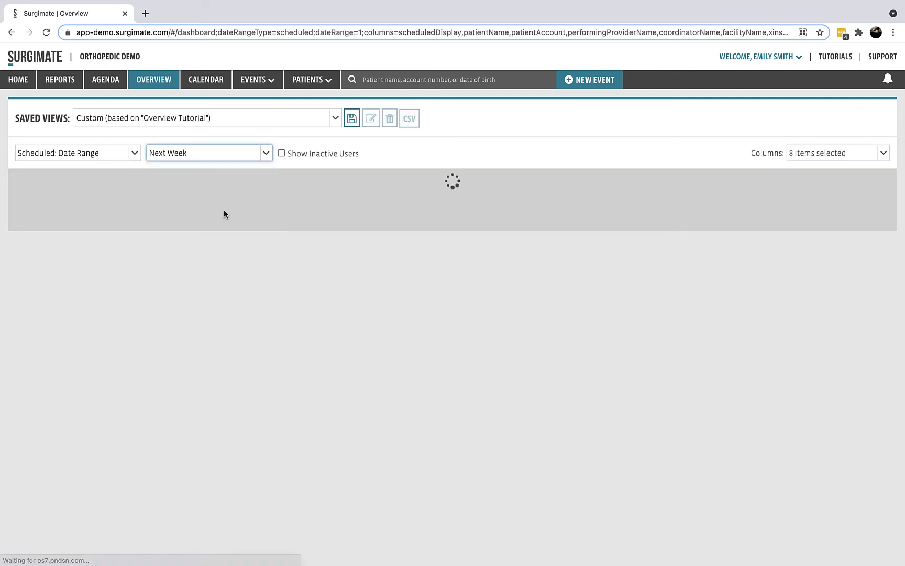
double_click(583, 195)
key(BackSpace)
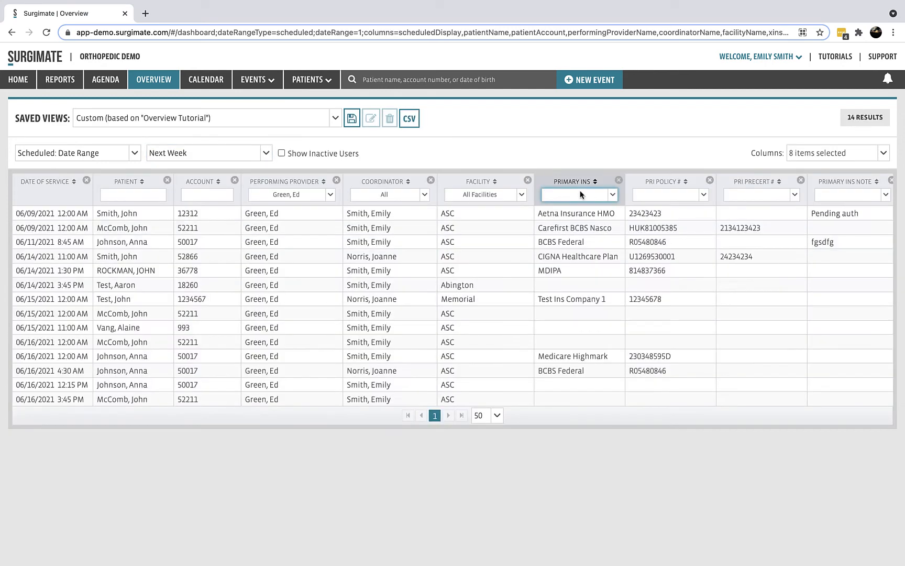
Save the current columns, filters and date range as a separate new view named "Second Overview Tutorial"
click(352, 118)
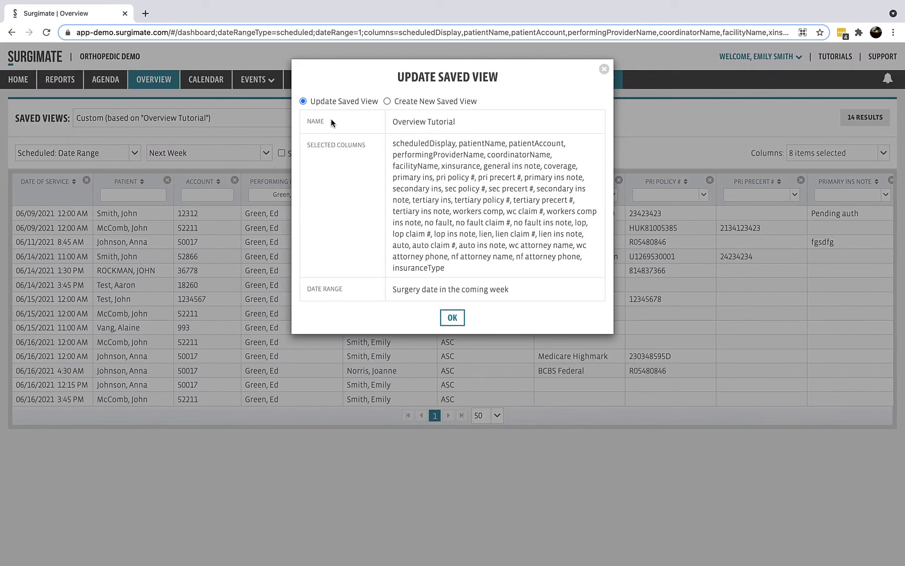
click(396, 107)
text(Se)
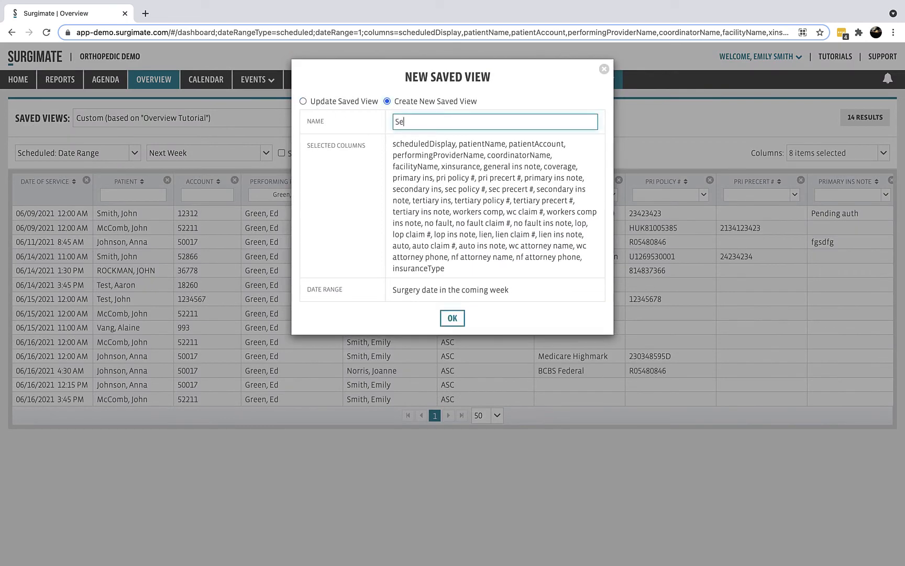
text(cond Overview Tutorial)
click(453, 319)
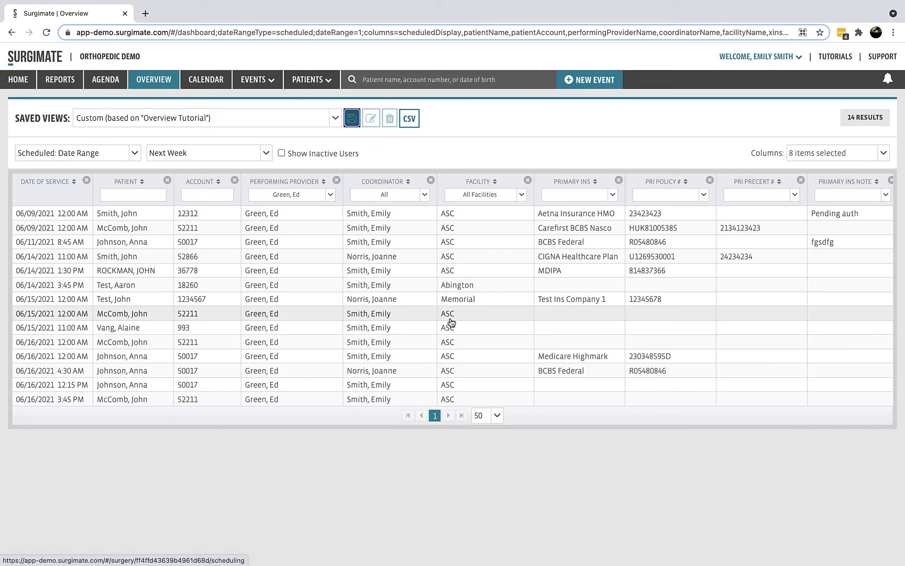
Rename the "Second Overview Tutorial" saved view to "Surgimate is fun!"
click(371, 118)
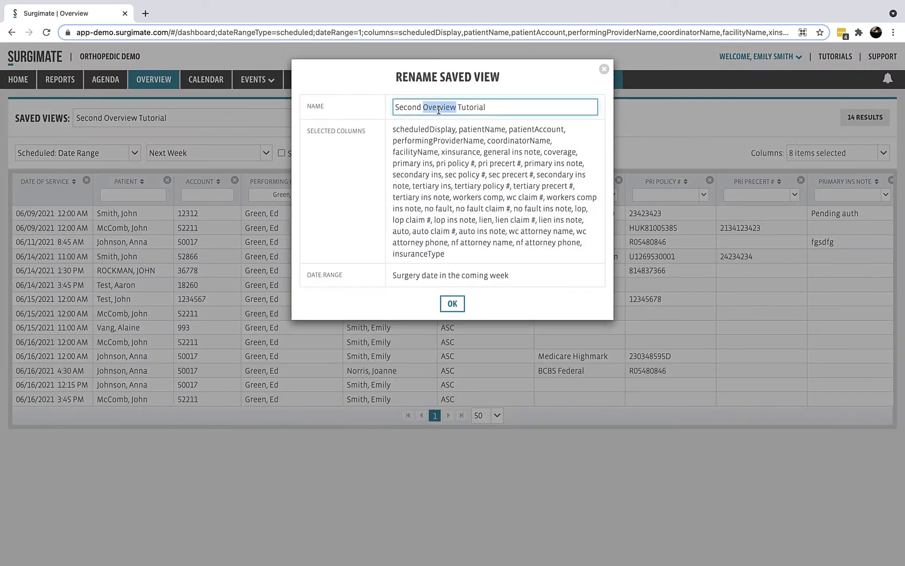
triple_click(439, 111)
text(Surgimate is fun!)
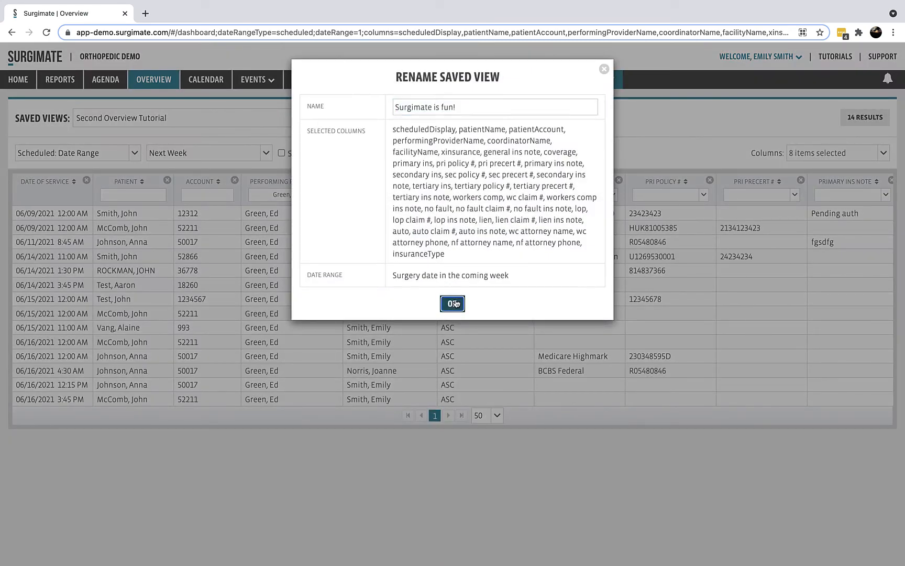
click(452, 303)
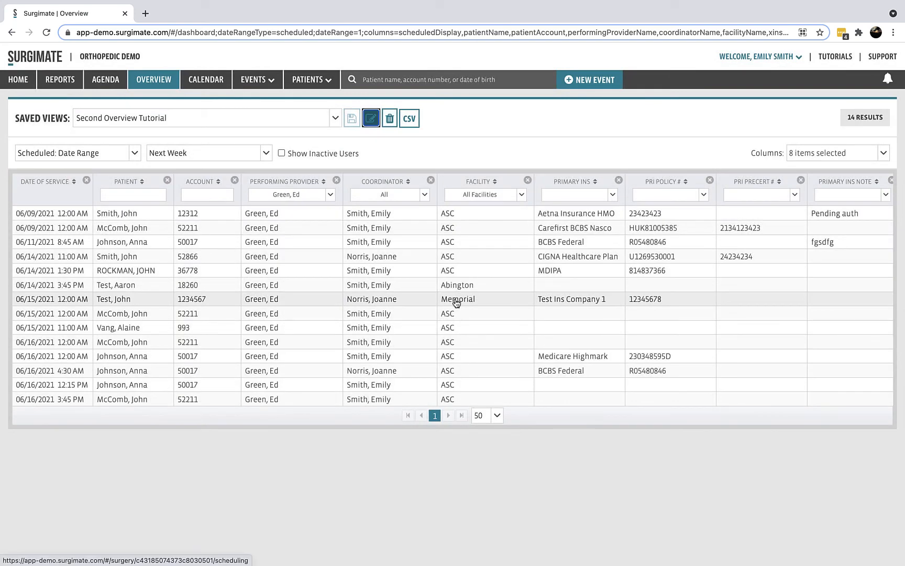
Load the "Overview Tutorial" saved view and delete it
click(334, 120)
click(281, 216)
click(391, 119)
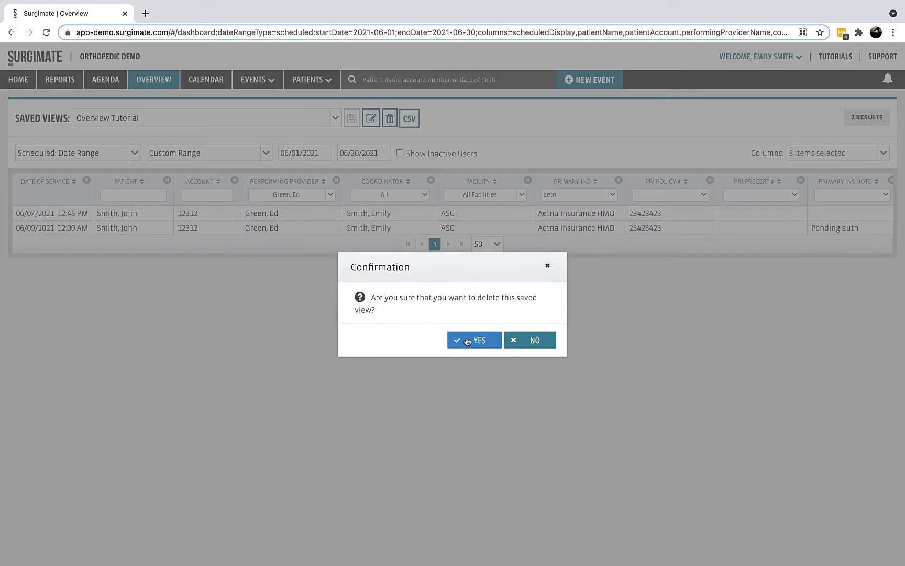
click(468, 341)
Start a CSV export of the overview table and cancel it at the health information confirmation
click(411, 124)
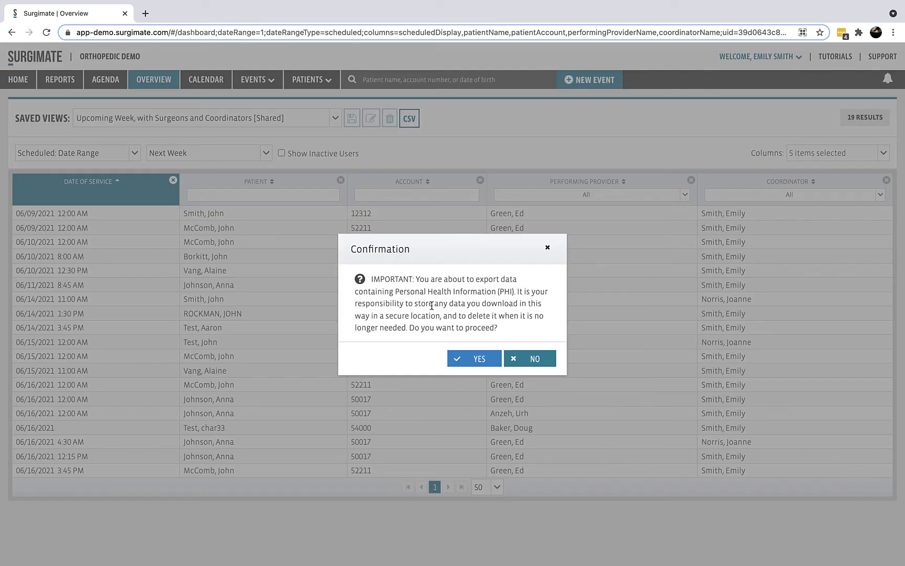
click(543, 245)
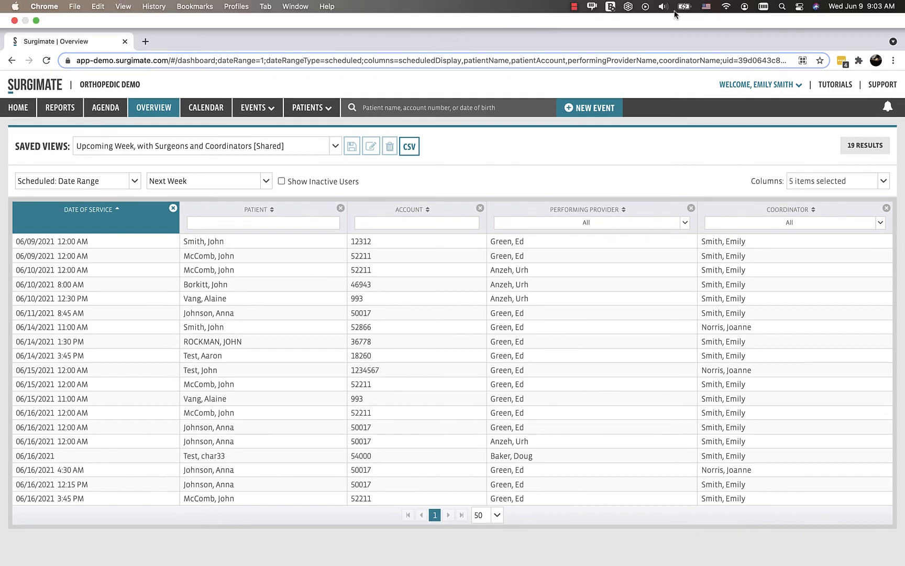
click(575, 6)
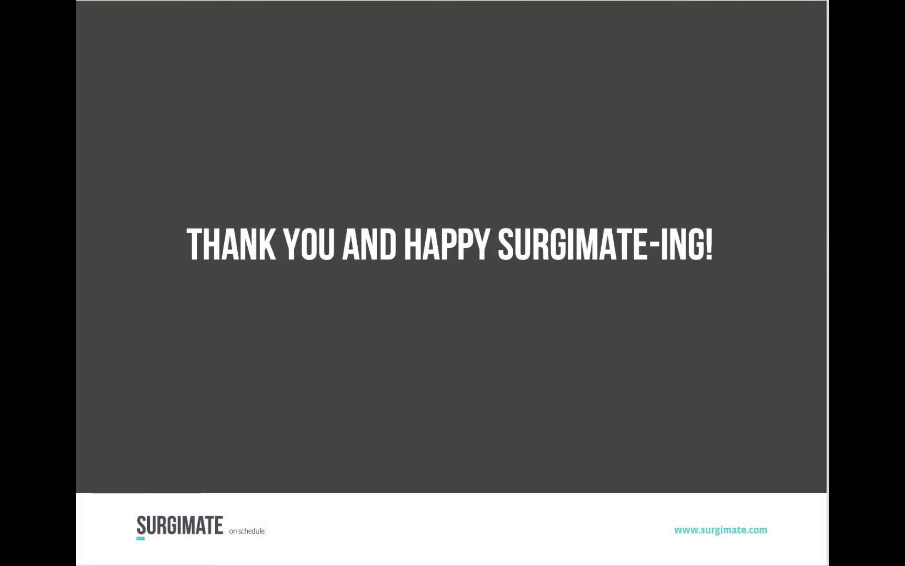